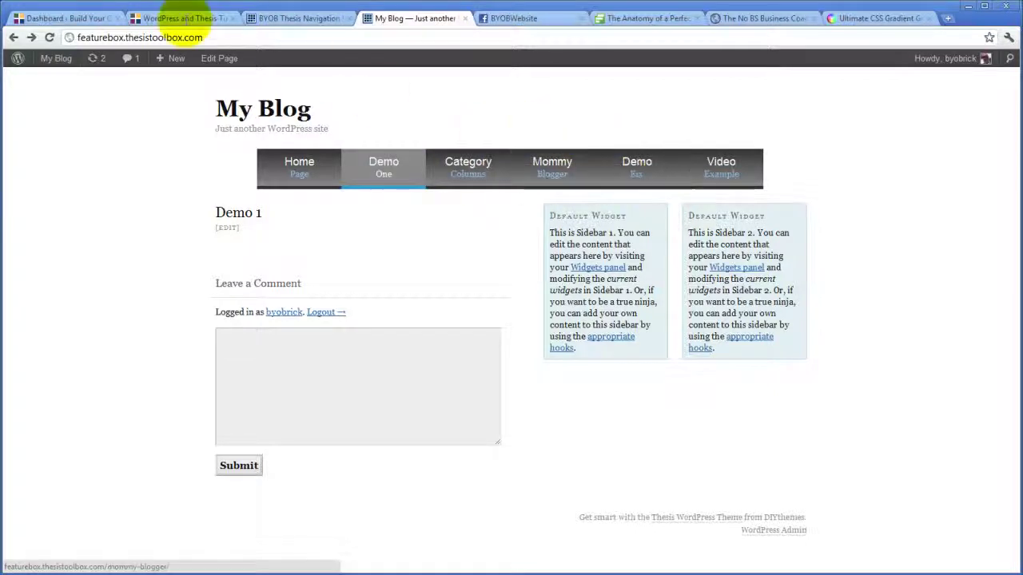
Step: Turn off Customize Overall Menu Height & Width in the BYOB nav menu options and save
left_click(297, 17)
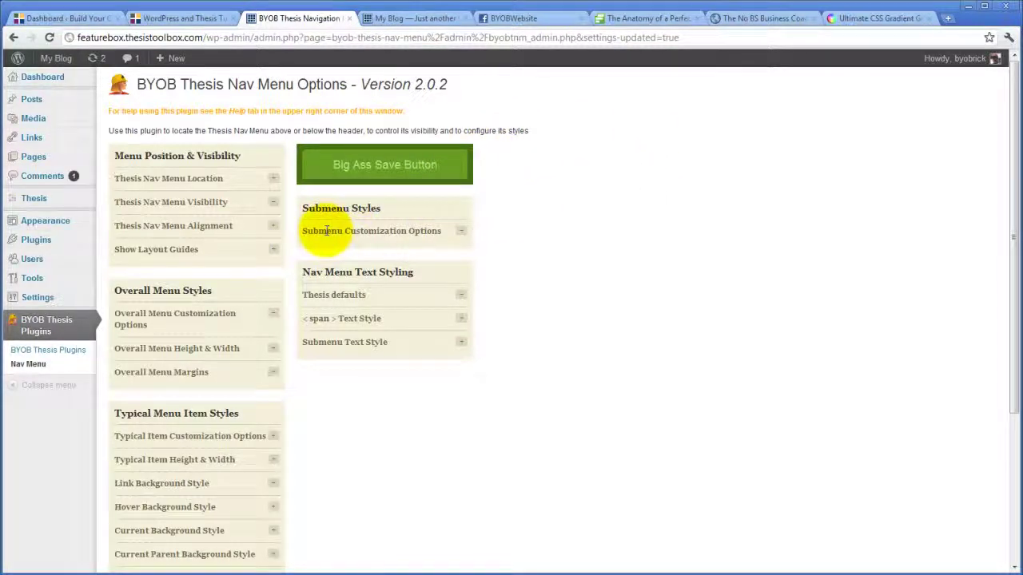
left_click(273, 347)
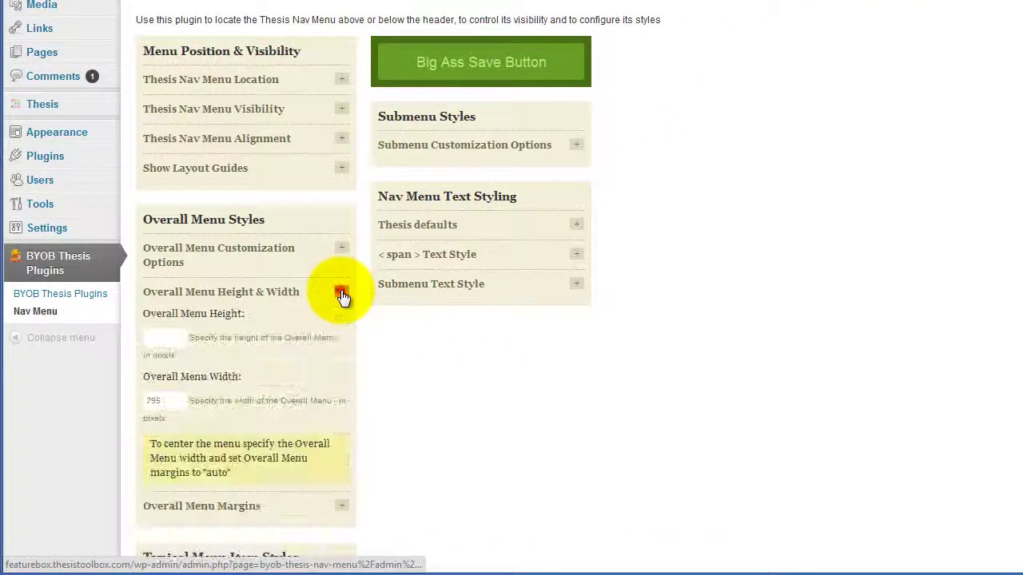
left_click(158, 402)
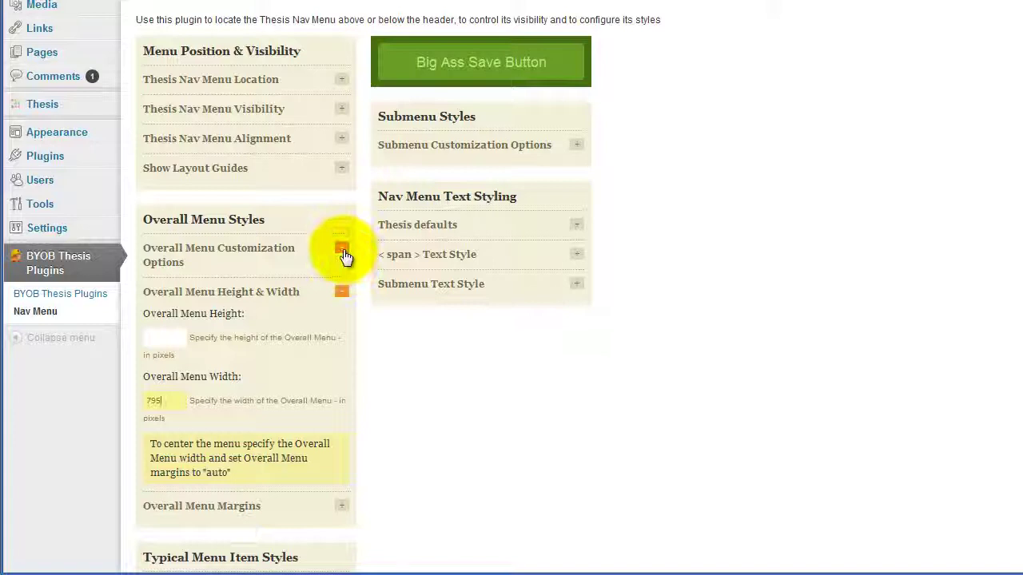
left_click(343, 251)
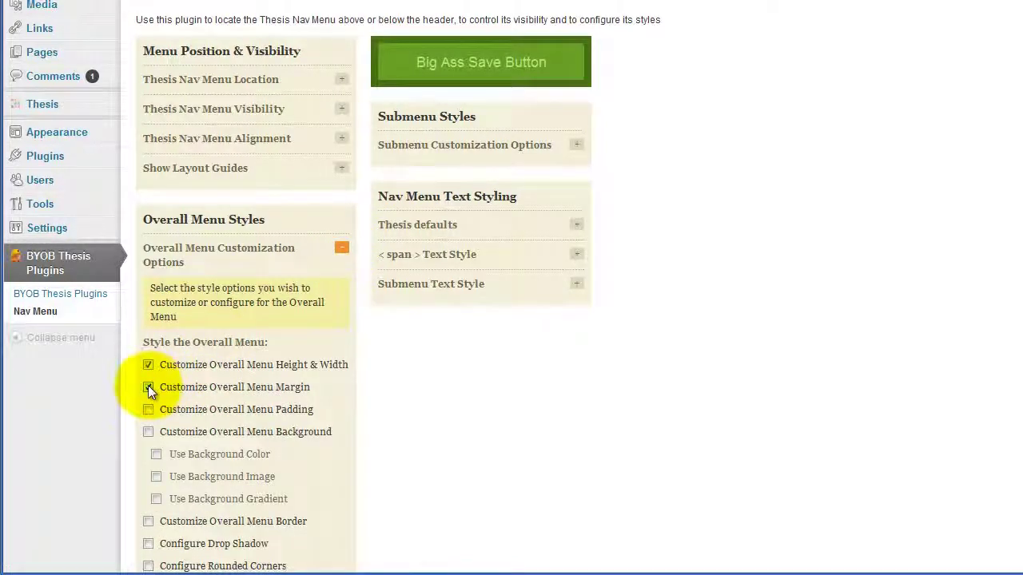
left_click(148, 365)
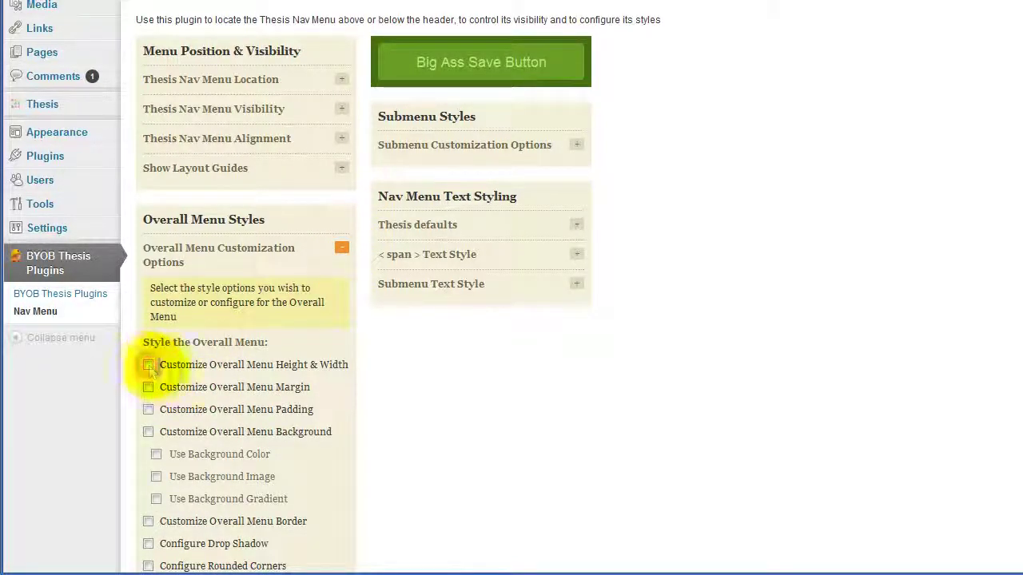
left_click(459, 62)
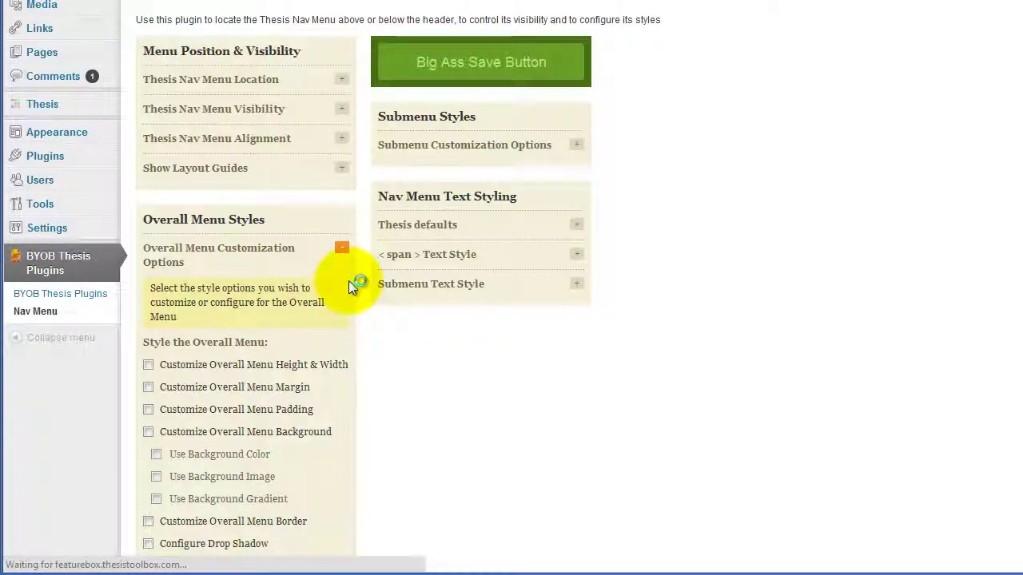
Step: Enable Customize Typical Item Margin in the typical item options
scroll(298, 297, "down", 2)
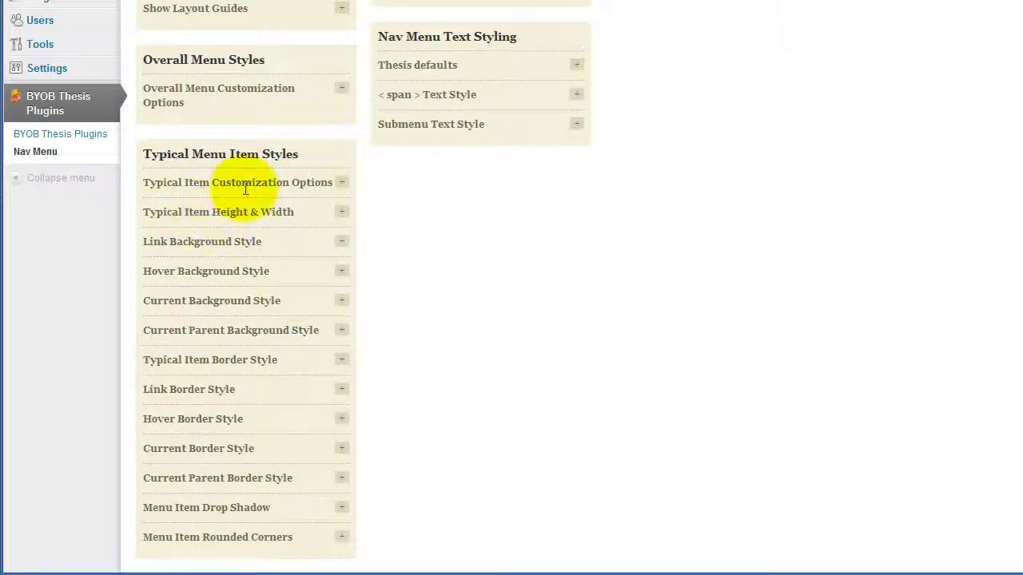
left_click(339, 184)
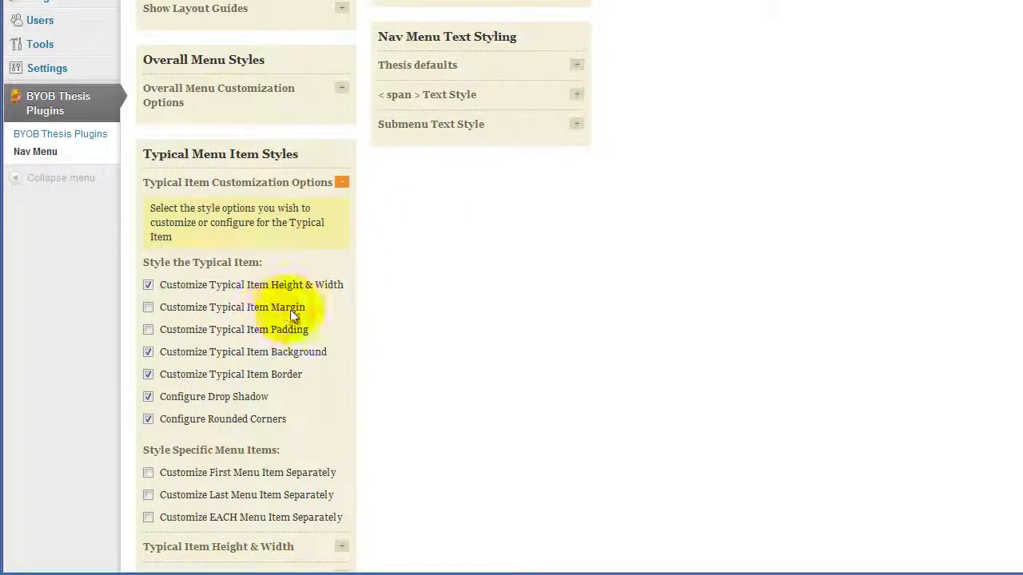
left_click(147, 307)
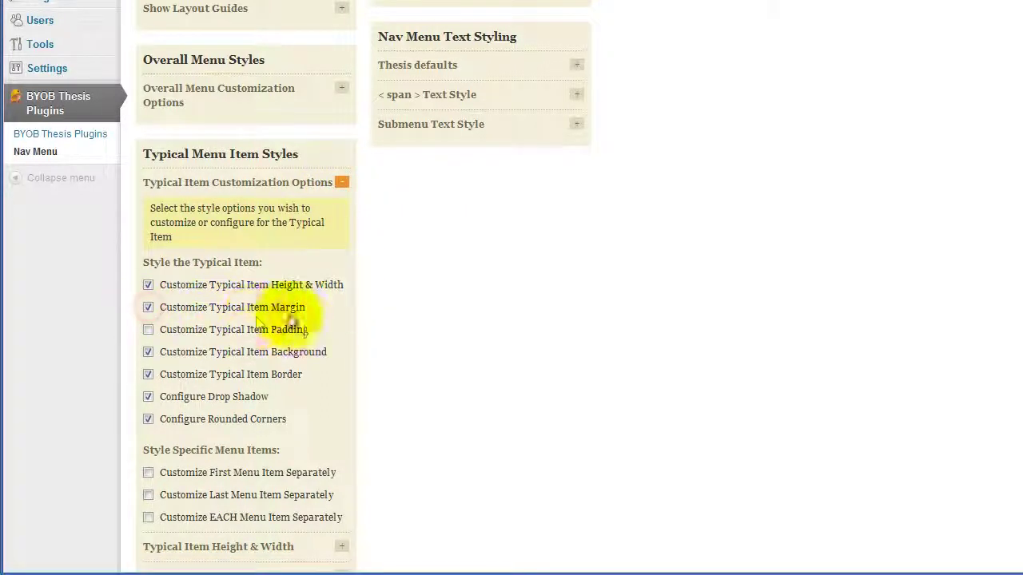
scroll(416, 326, "down", 2)
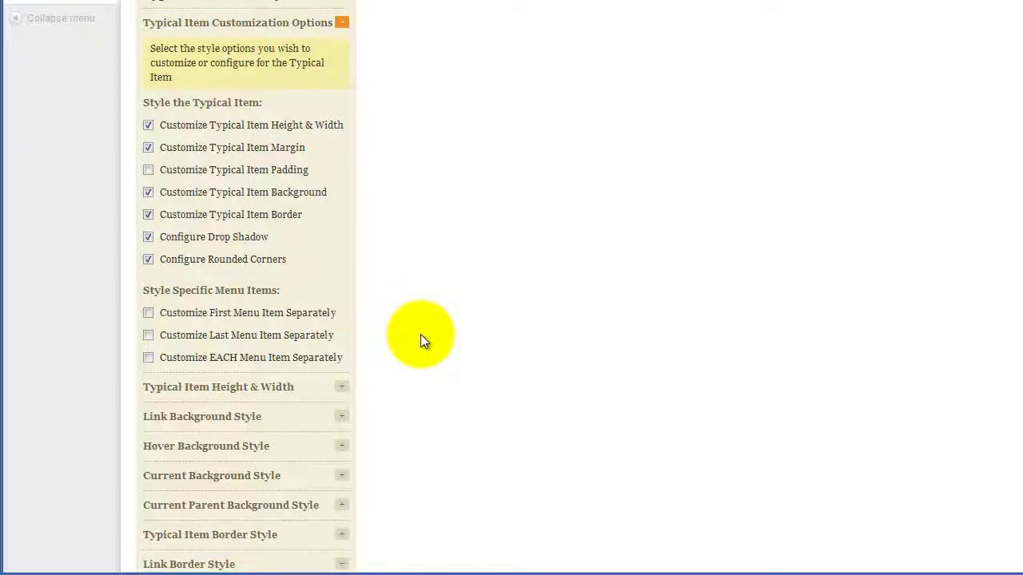
scroll(420, 334, "up", 4)
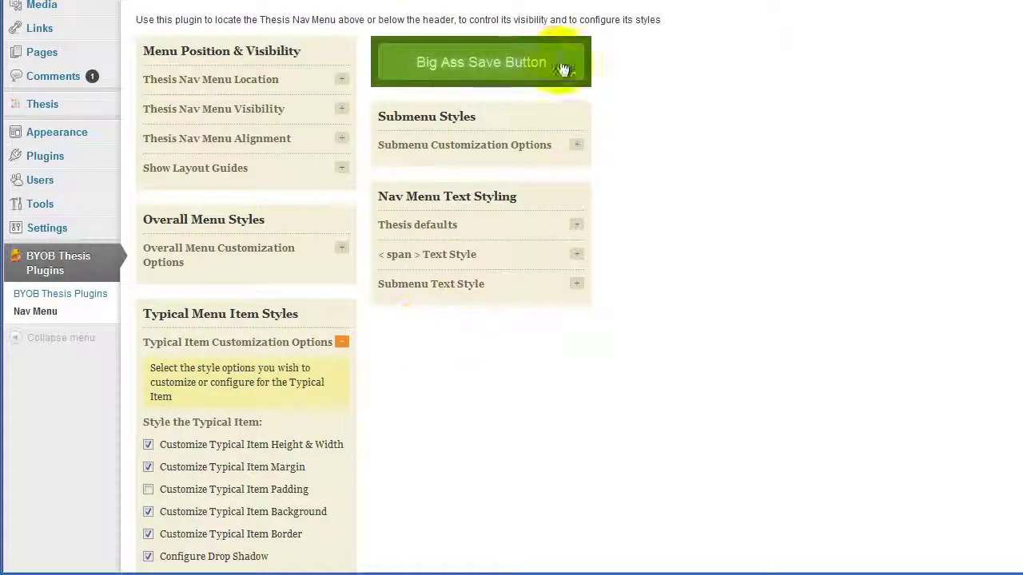
Step: Save the margin option, then set typical item Left and Right margins to 10
left_click(473, 62)
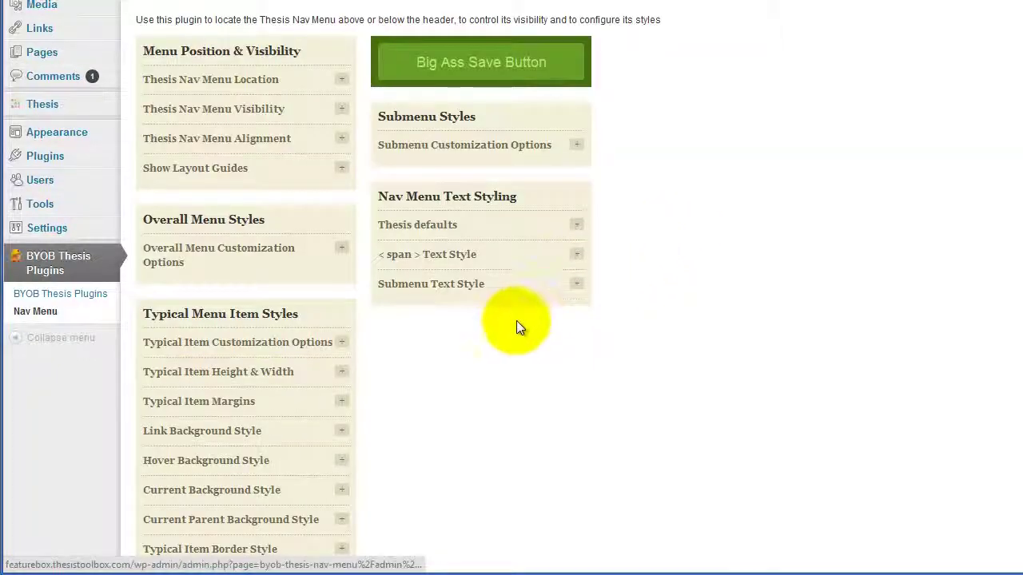
scroll(512, 328, "down", 3)
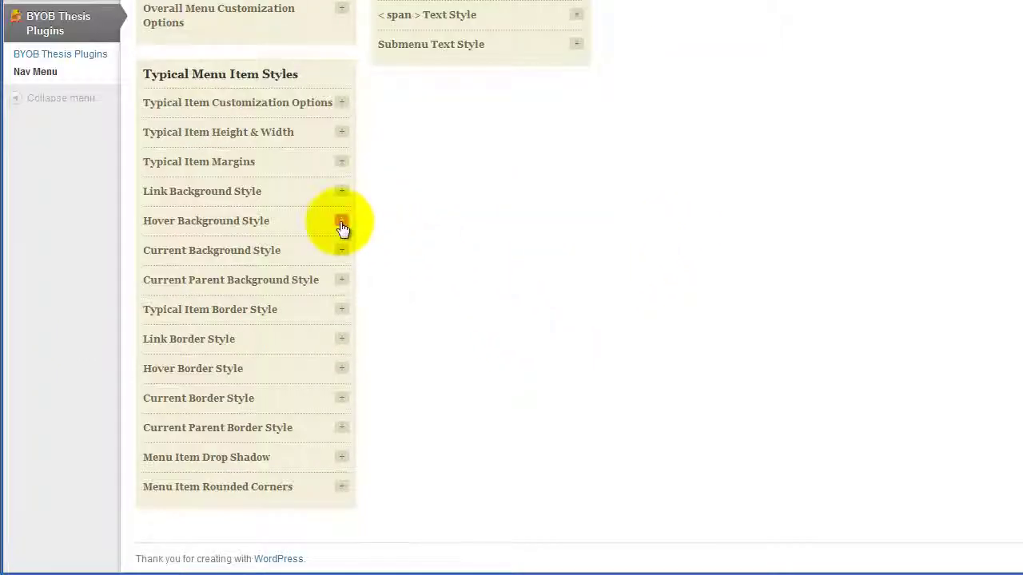
left_click(342, 163)
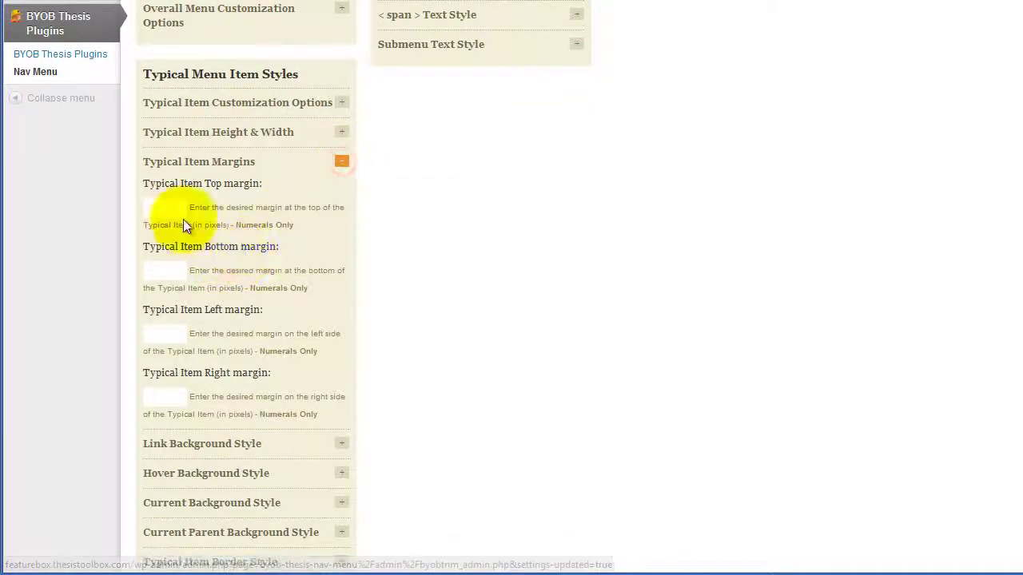
left_click(167, 332)
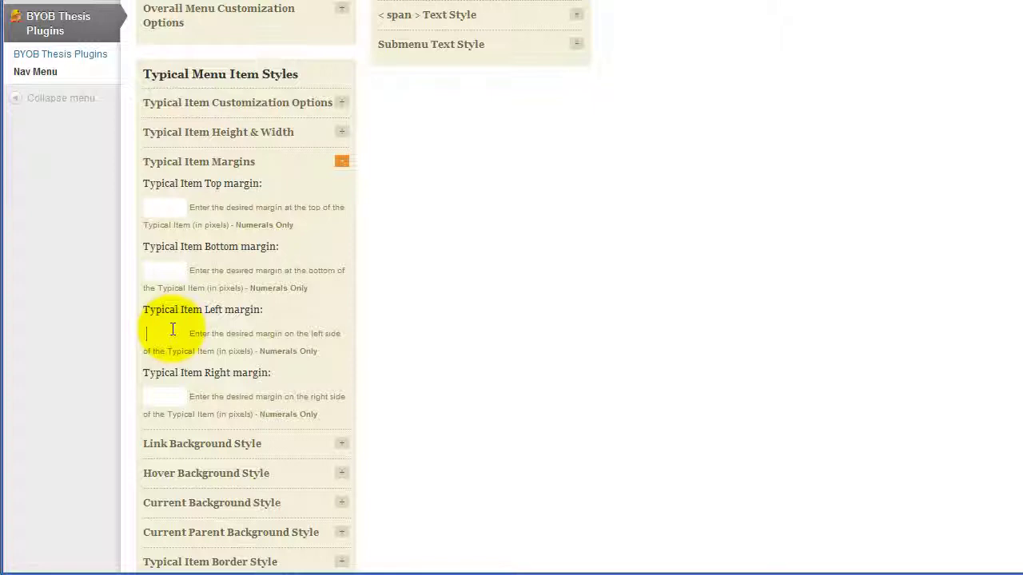
key("Down")
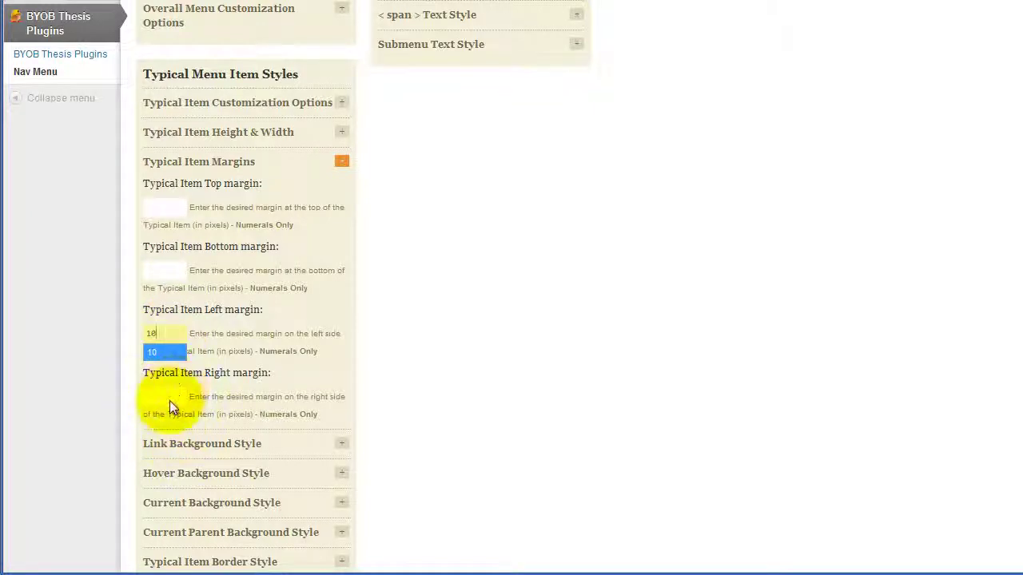
left_click(169, 393)
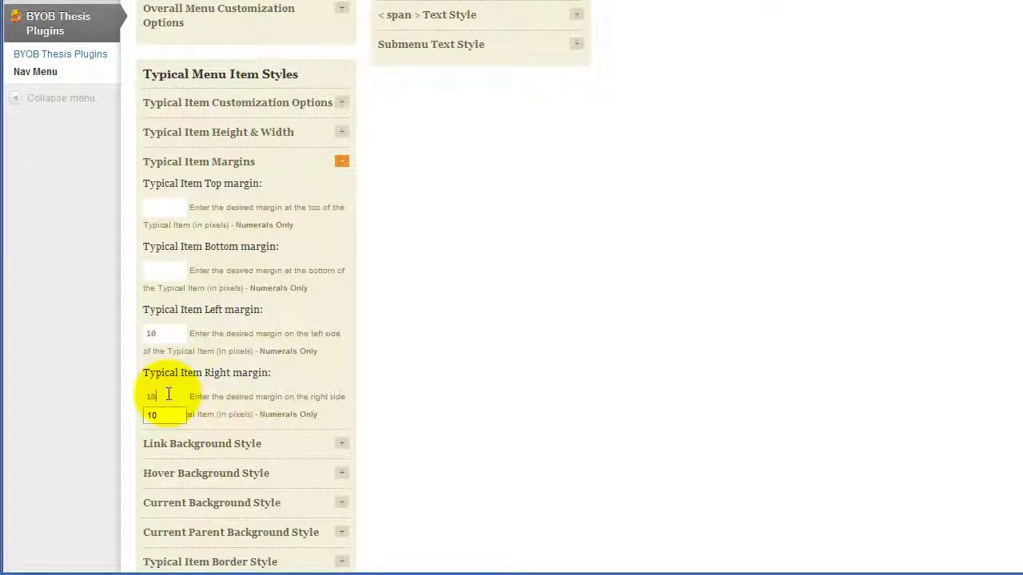
key("Return")
scroll(505, 404, "up", 3)
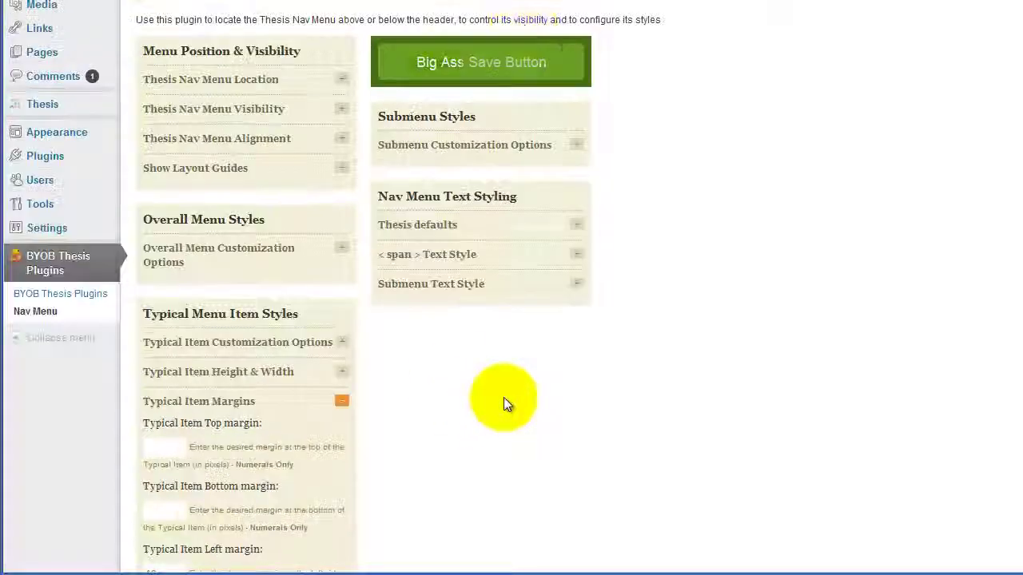
Step: Save the 10-pixel item margins and reload the blog to see six separated menu buttons
left_click(494, 60)
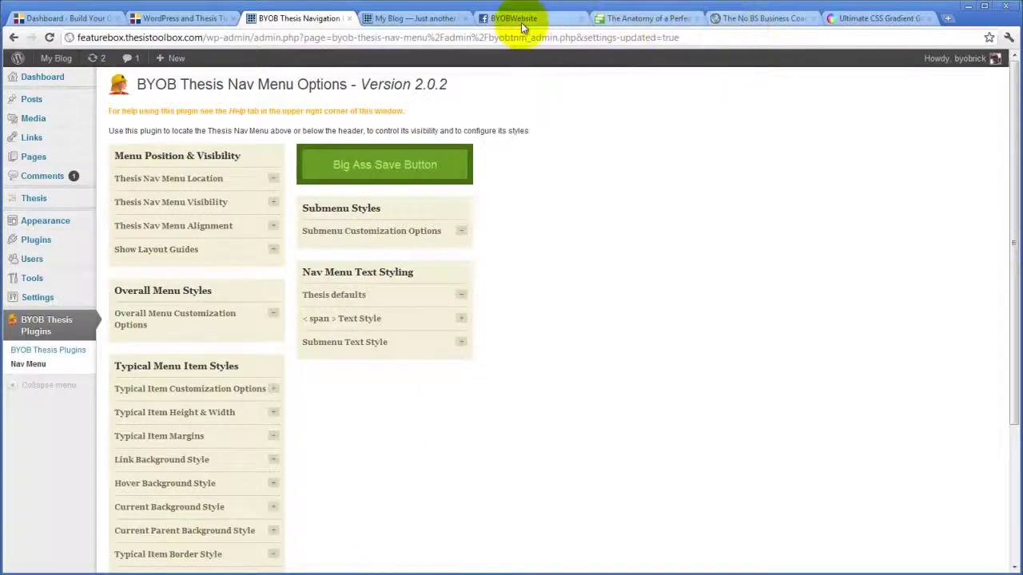
left_click(422, 19)
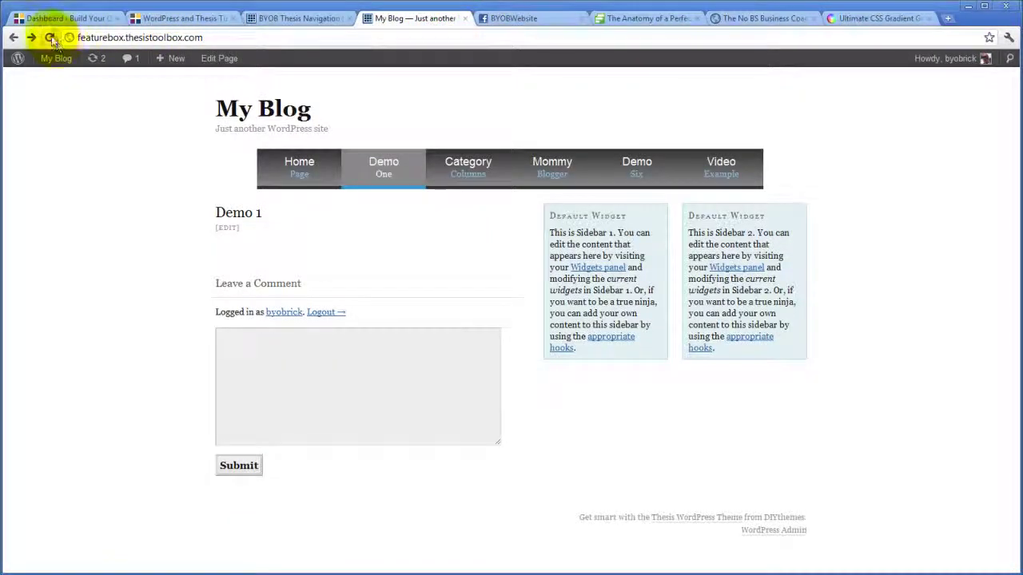
left_click(49, 38)
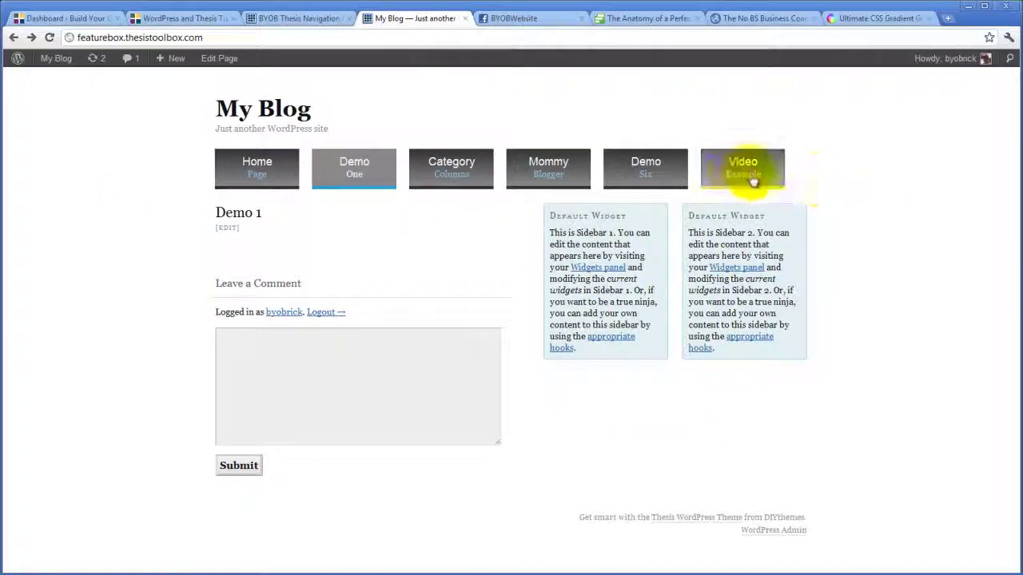
Step: Turn on Show Layout Guides in the nav menu options
left_click(298, 20)
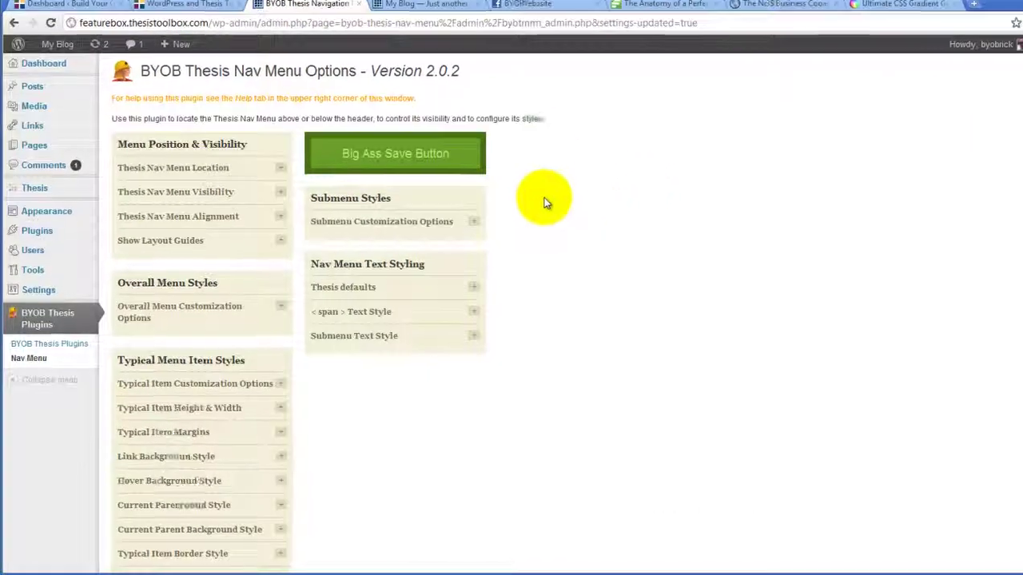
left_click(280, 239)
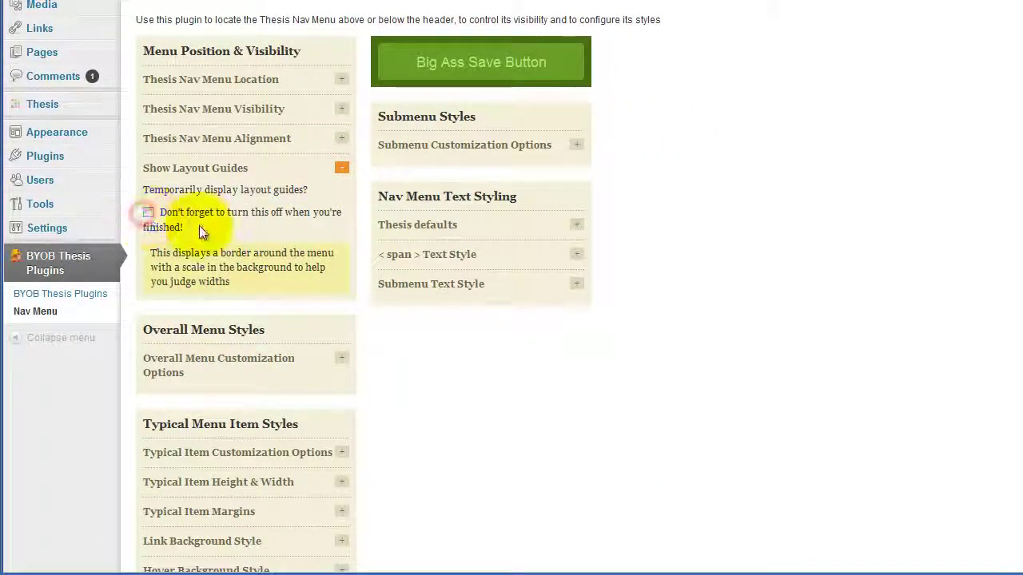
left_click(149, 214)
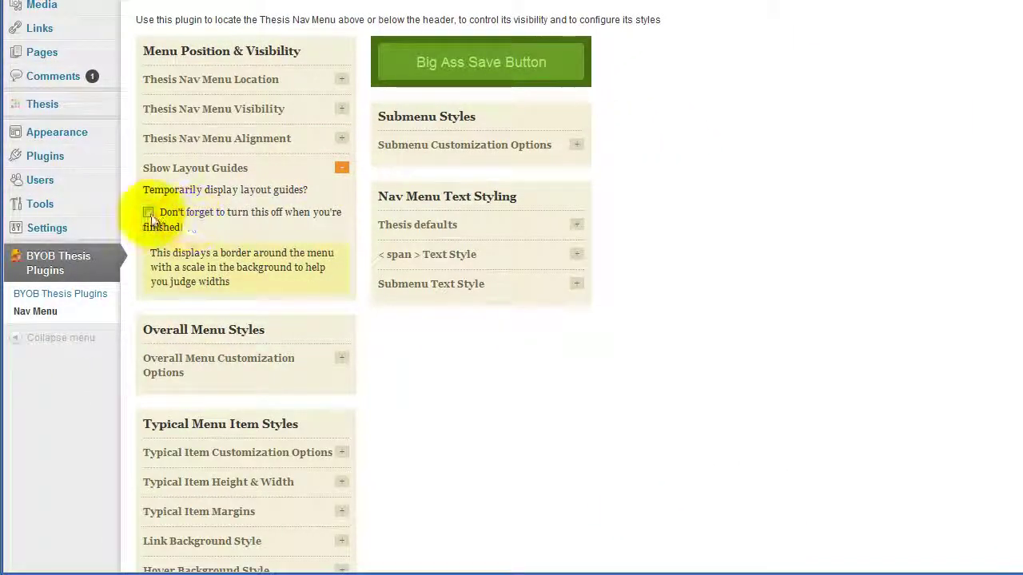
Step: Enable overall menu Height & Width and Margin customization, then save the settings
left_click(340, 359)
scroll(328, 363, "down", 3)
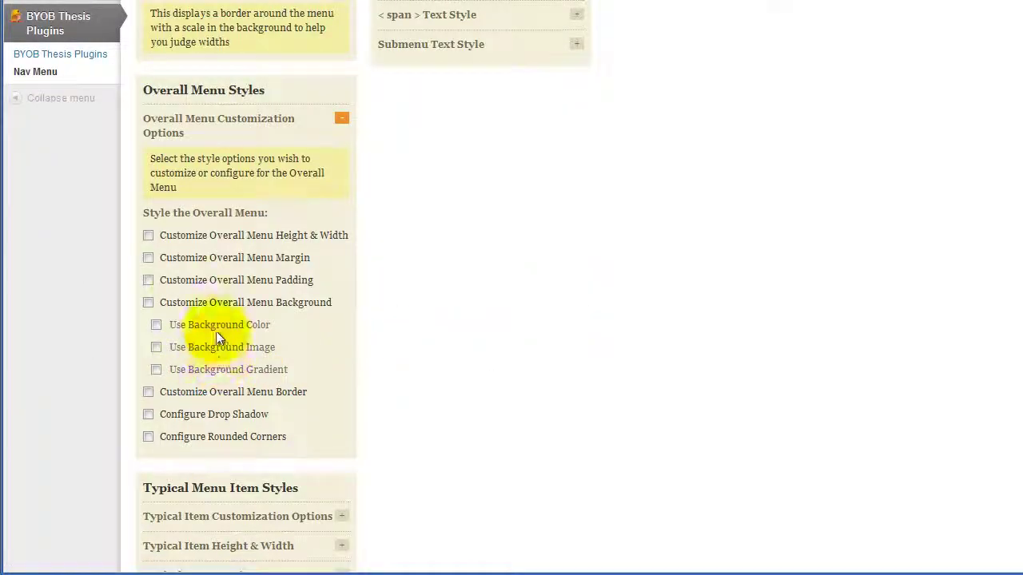
left_click(147, 257)
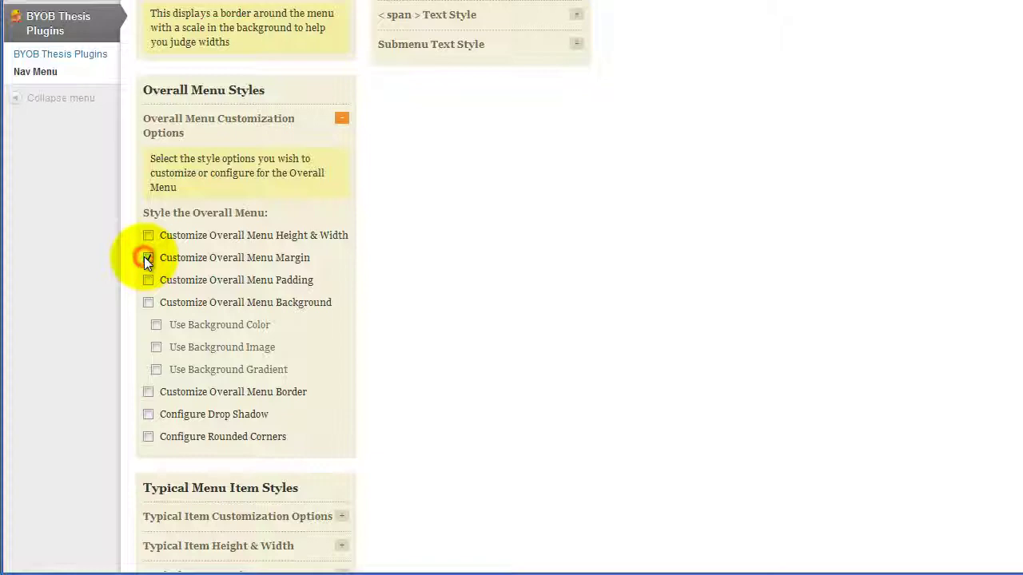
left_click(147, 235)
scroll(440, 272, "up", 3)
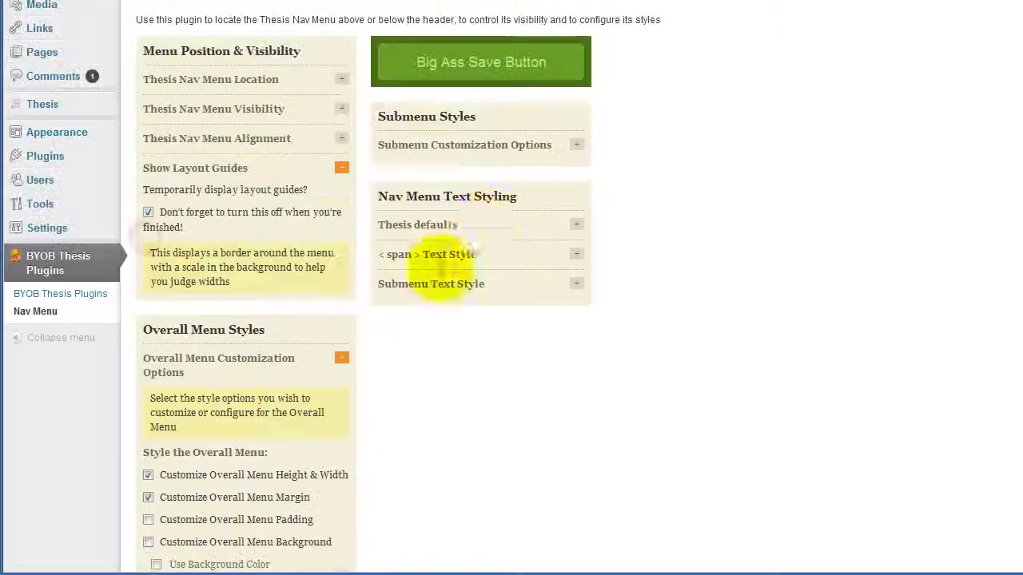
left_click(486, 69)
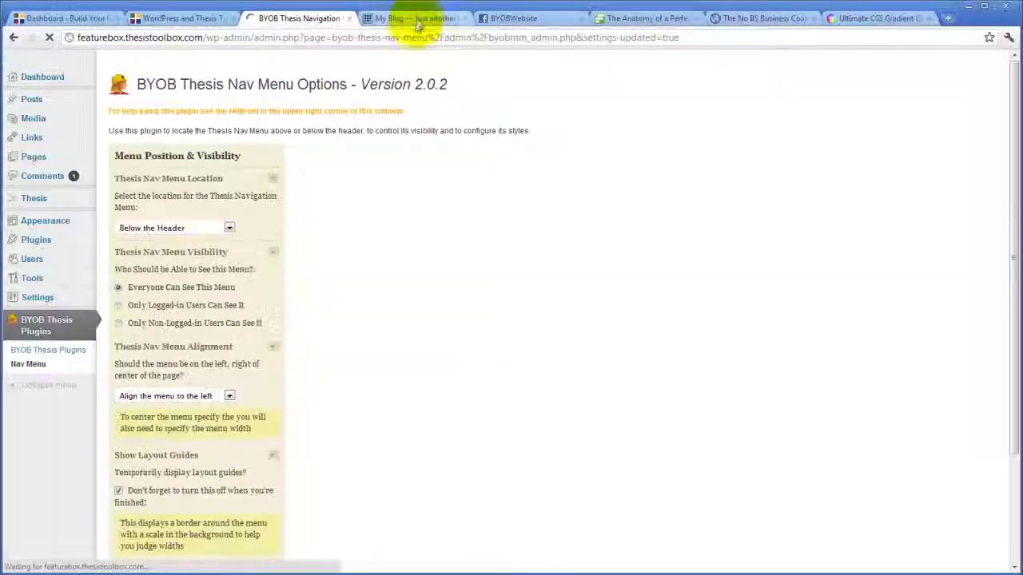
left_click(417, 19)
left_click(48, 37)
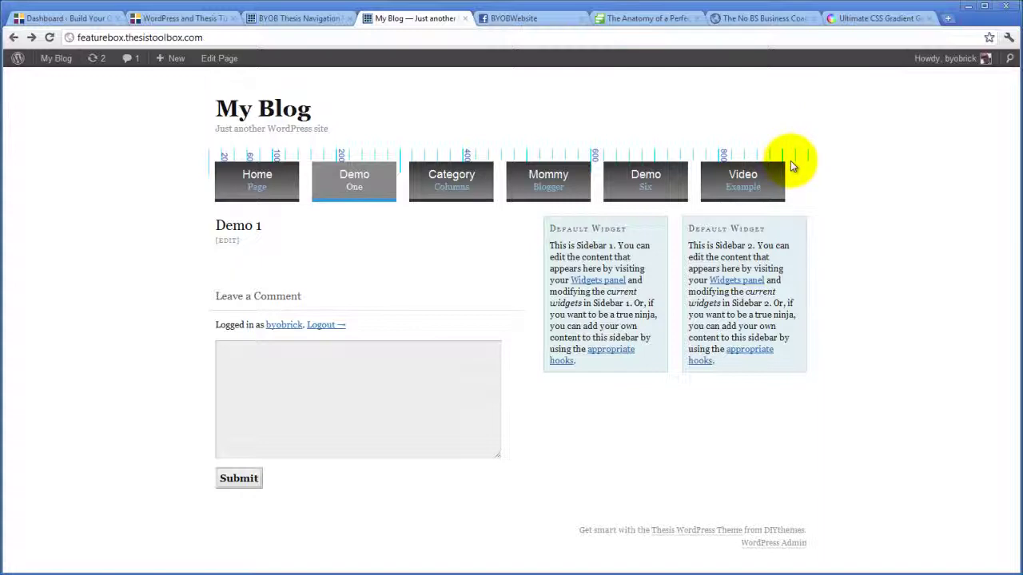
left_click(299, 20)
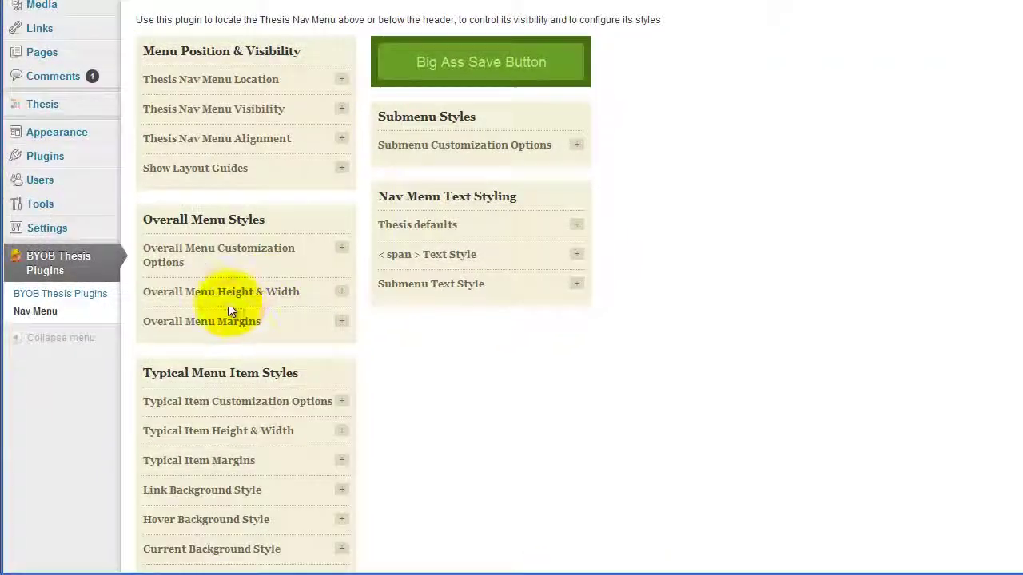
Step: Set the overall menu width to 915 with left and right margins auto, and save
left_click(341, 294)
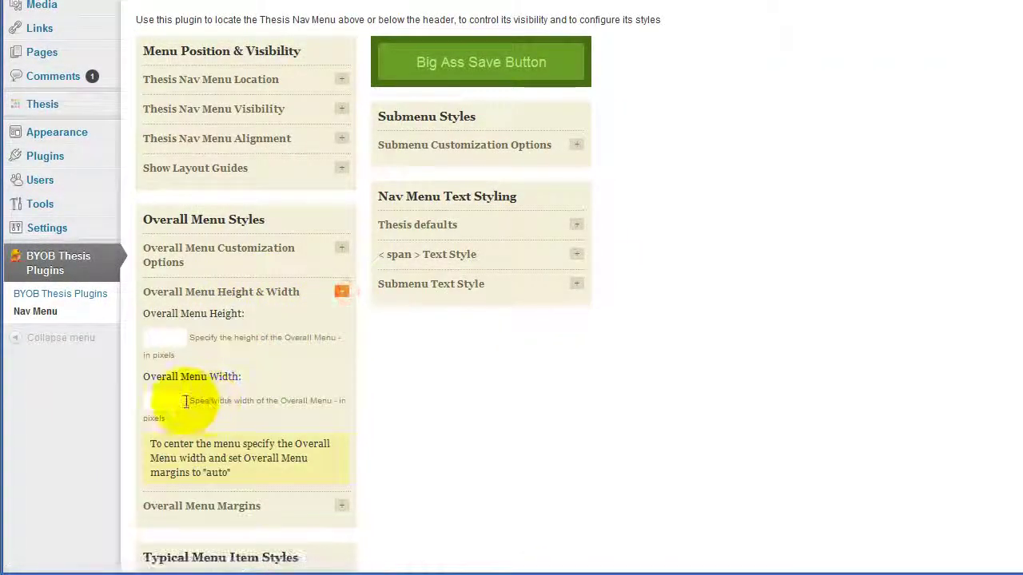
left_click(185, 403)
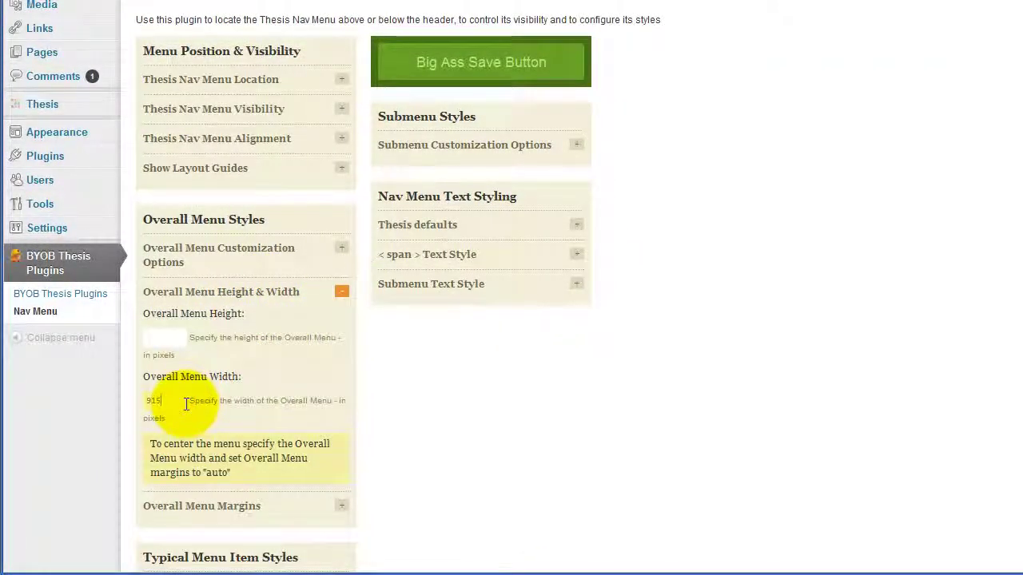
scroll(281, 377, "down", 3)
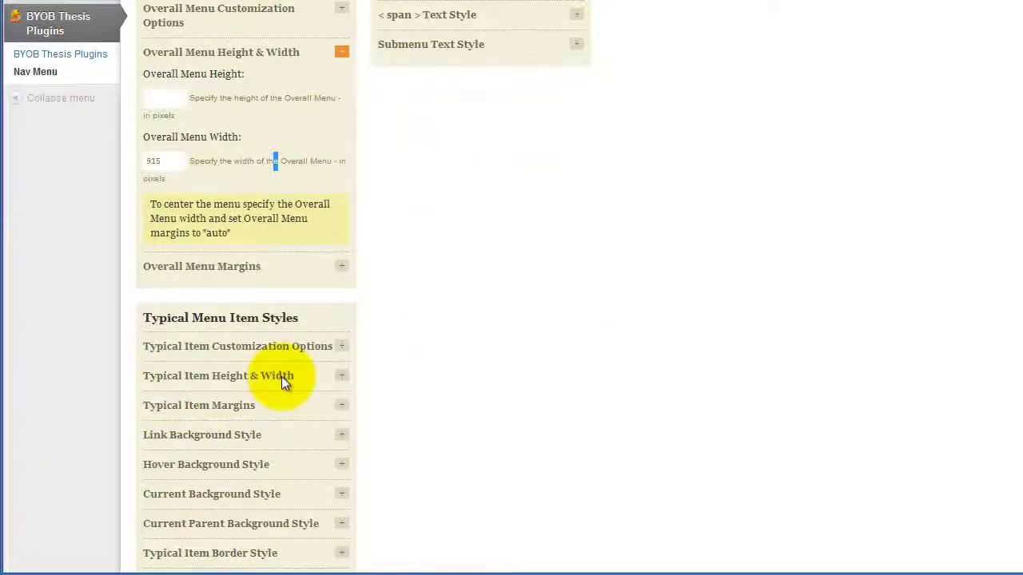
left_click(341, 267)
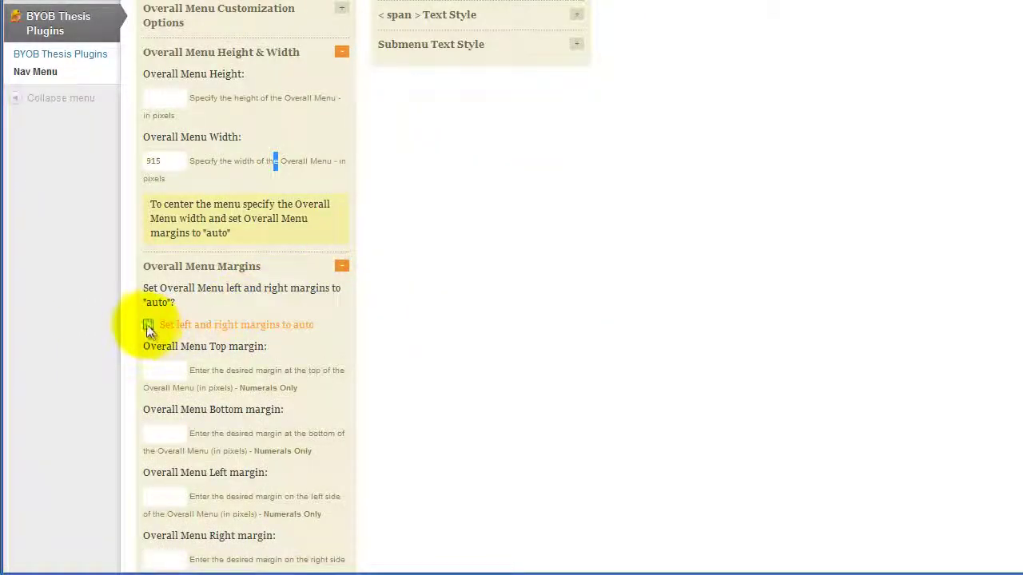
left_click(146, 325)
scroll(221, 371, "up", 3)
left_click(494, 65)
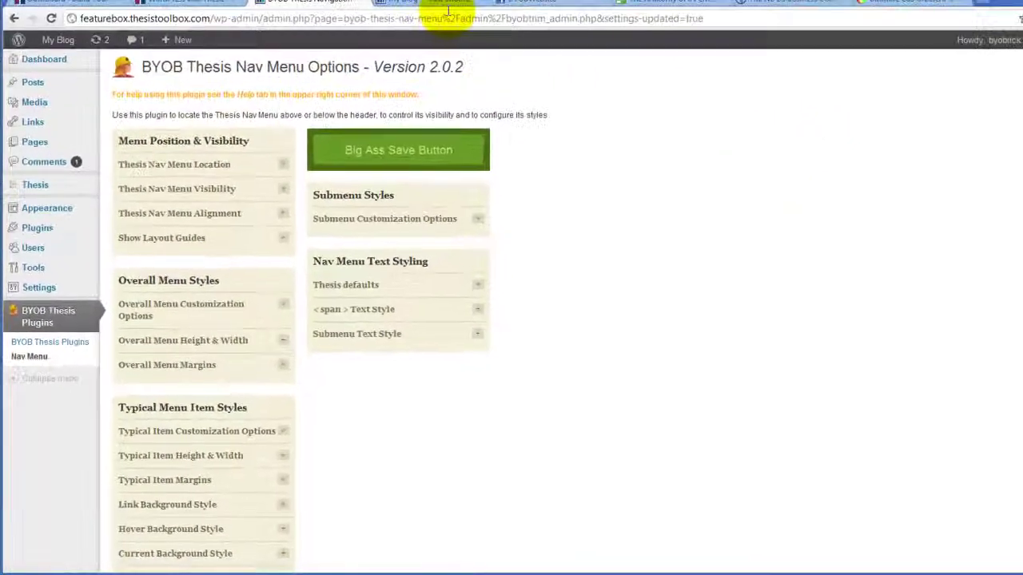
Step: Reload the blog front page to view the six-button menu centred at 915 pixels
left_click(404, 17)
left_click(49, 37)
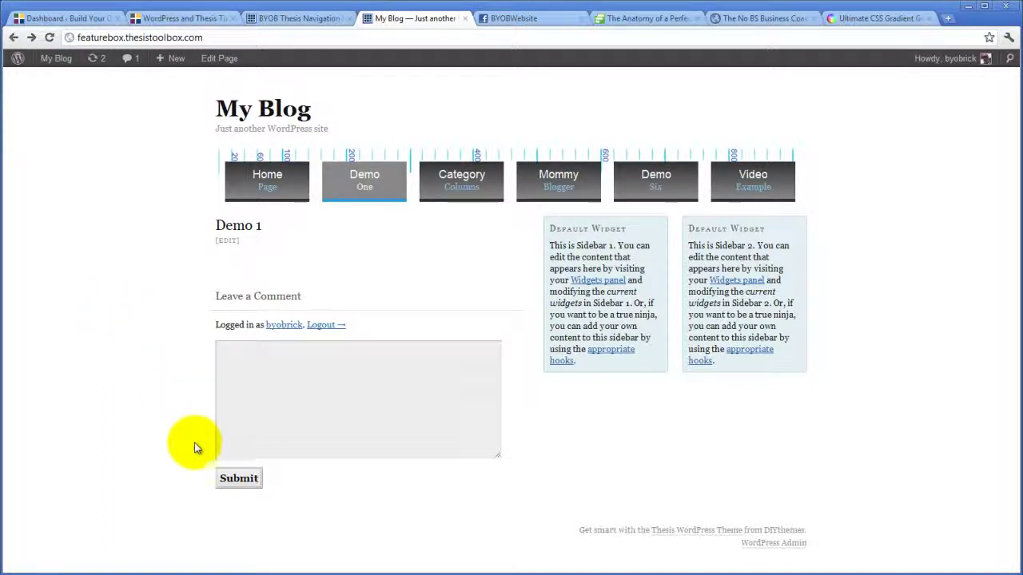
left_click(218, 35)
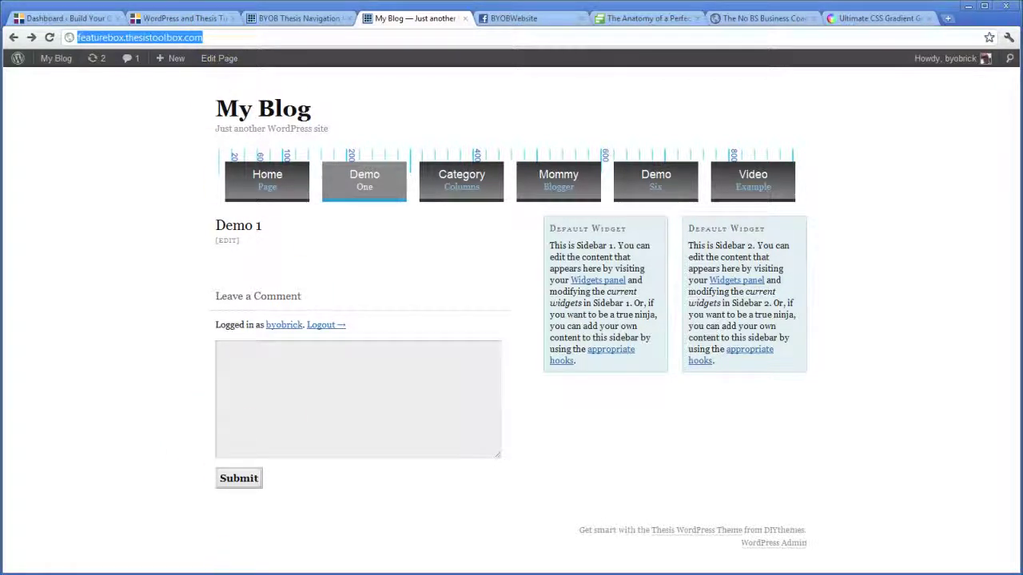
left_click(753, 228)
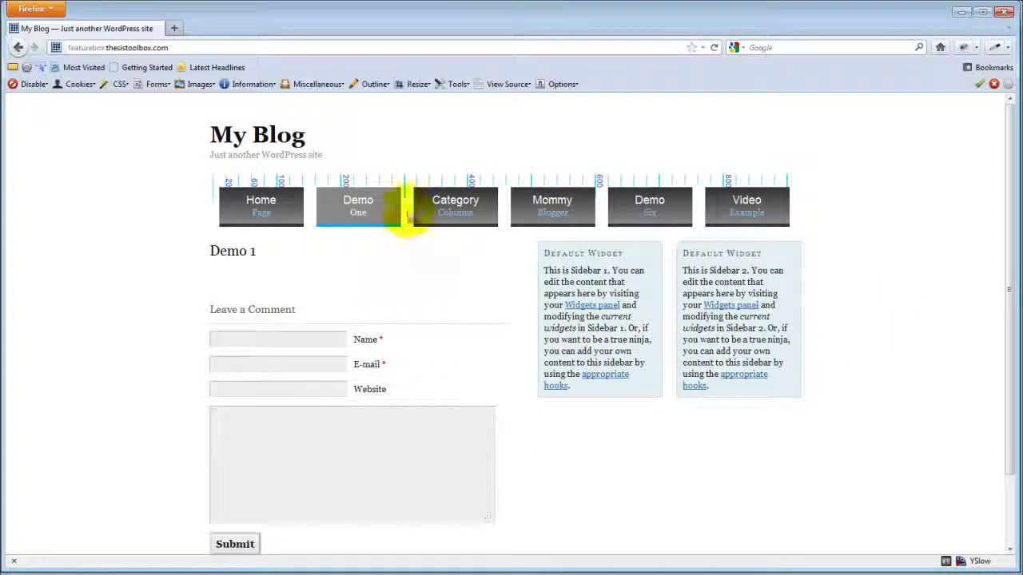
Step: Inspect the nav menu's list-item markup in Firebug, then return to the blog in Chrome
right_click(407, 212)
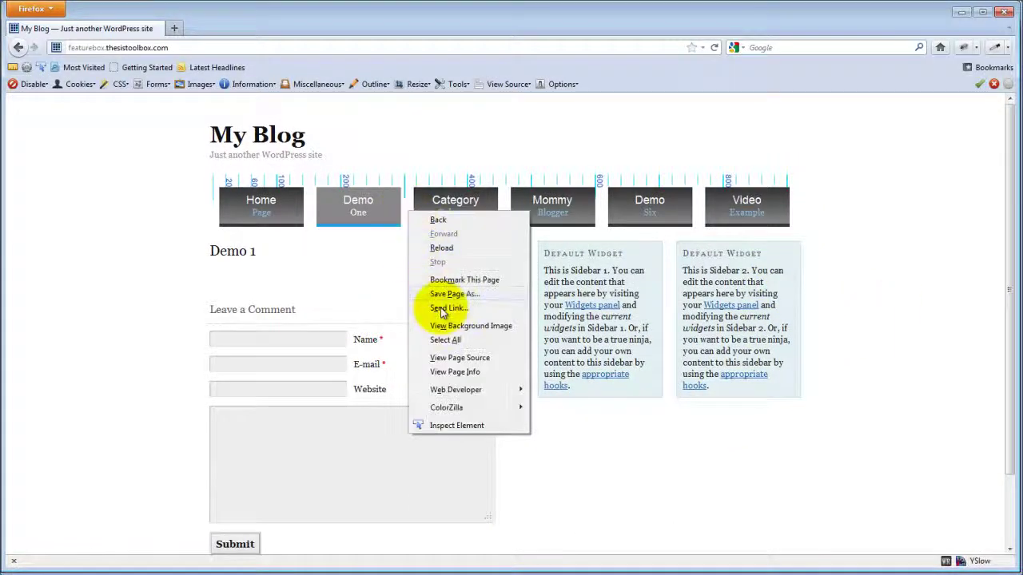
left_click(457, 425)
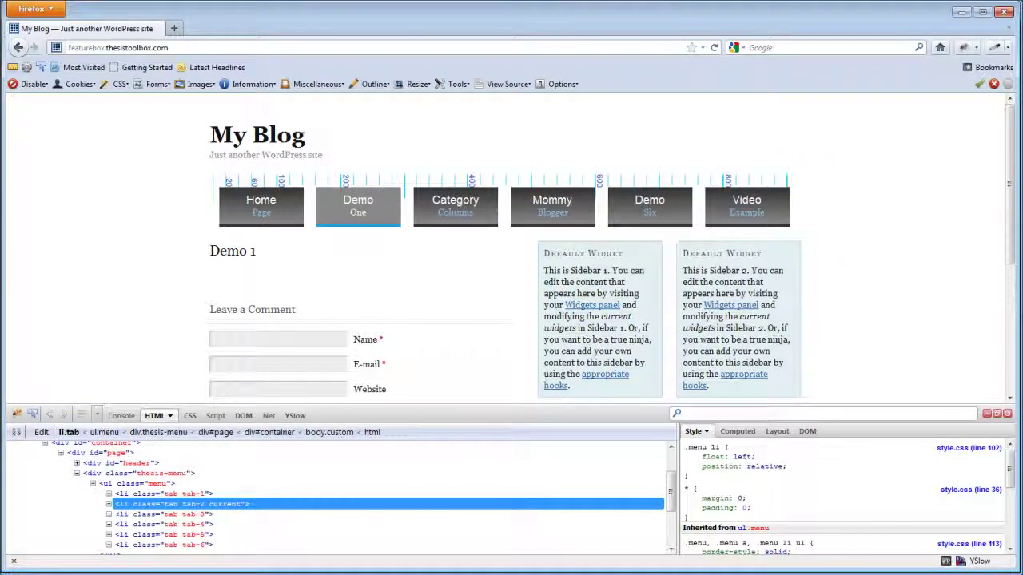
left_click(73, 569)
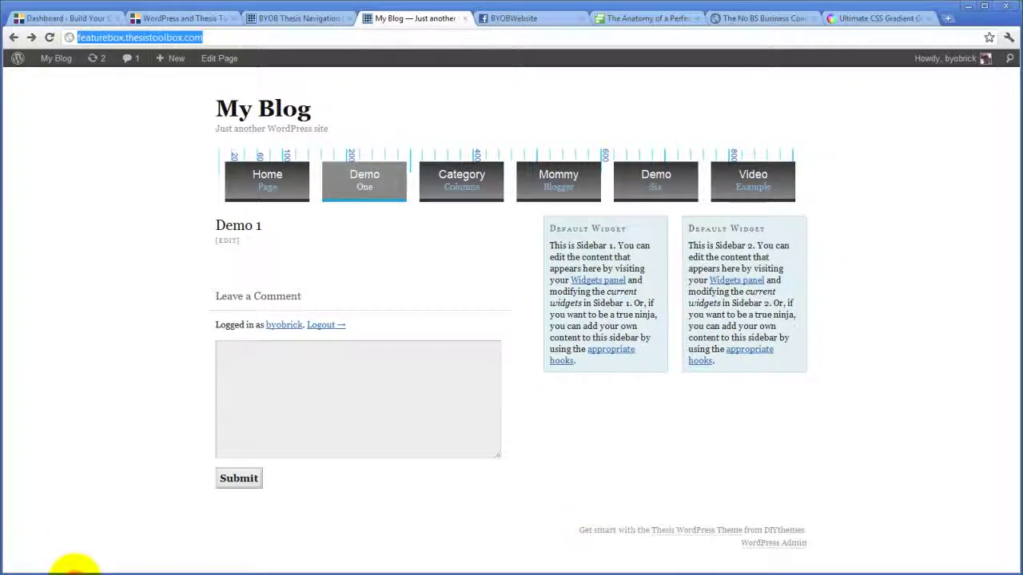
Step: Turn off Show Layout Guides, save, and reload the blog to see the menu without the ruler
left_click(320, 19)
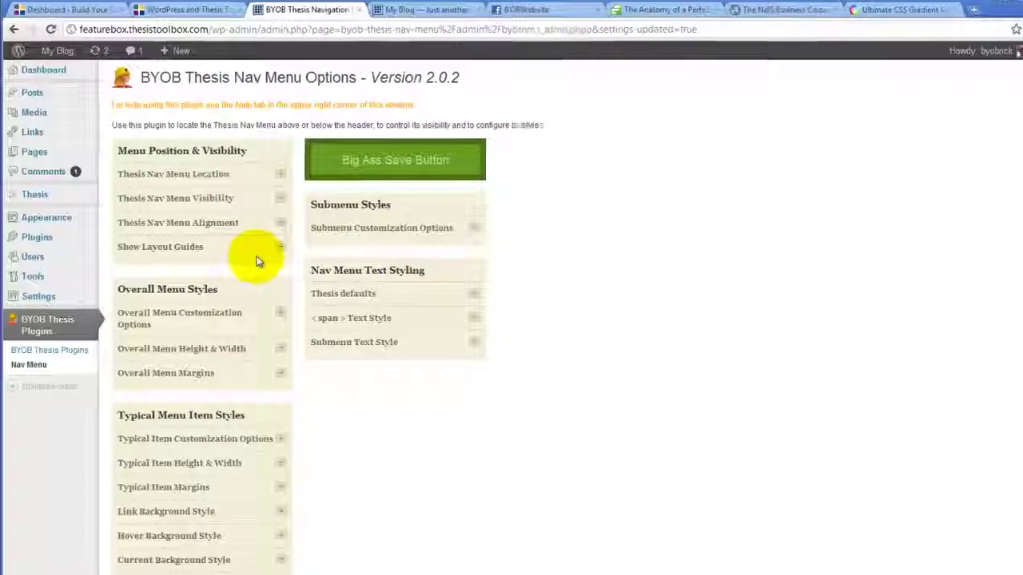
left_click(279, 246)
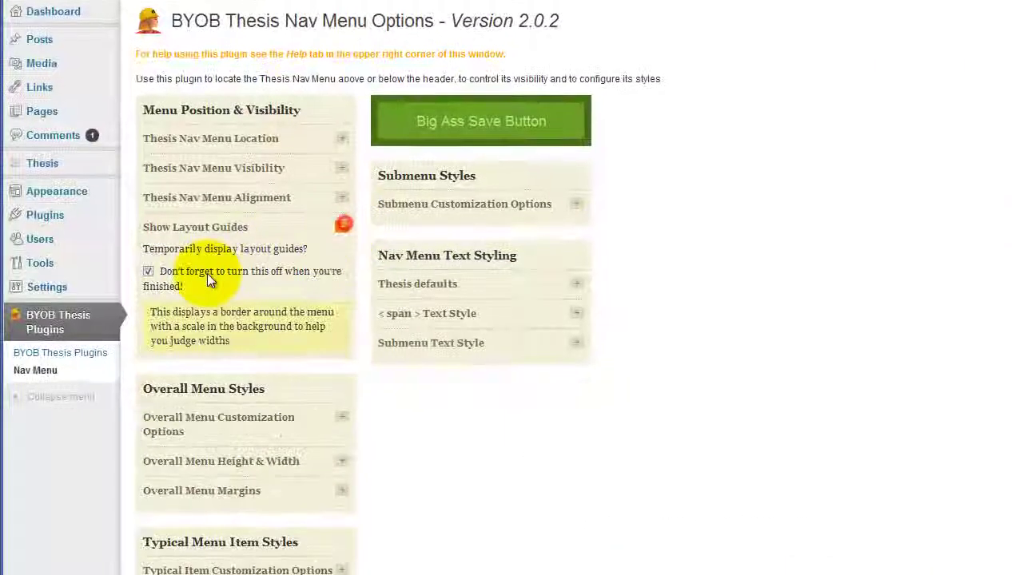
left_click(121, 283)
left_click(466, 119)
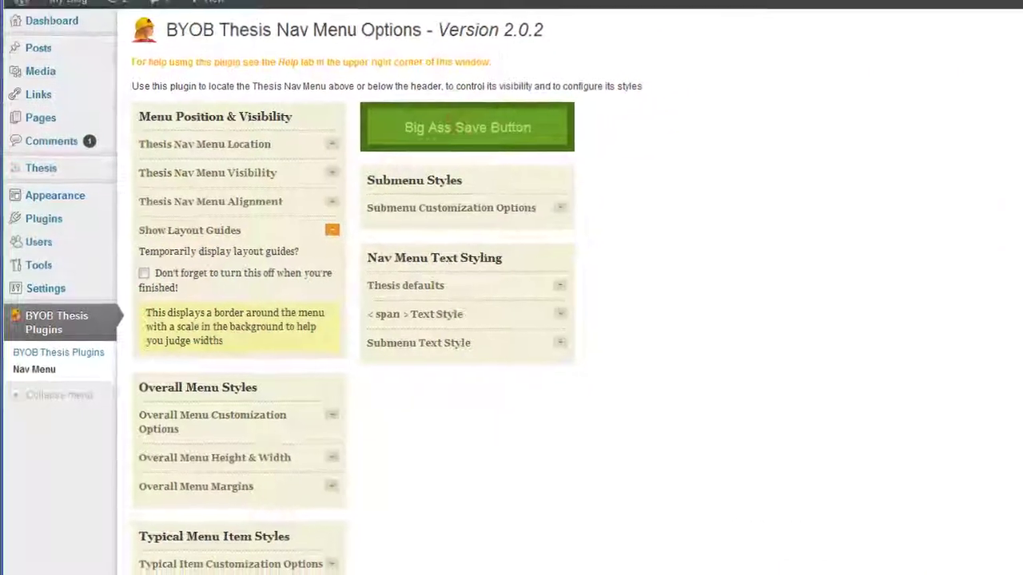
left_click(441, 17)
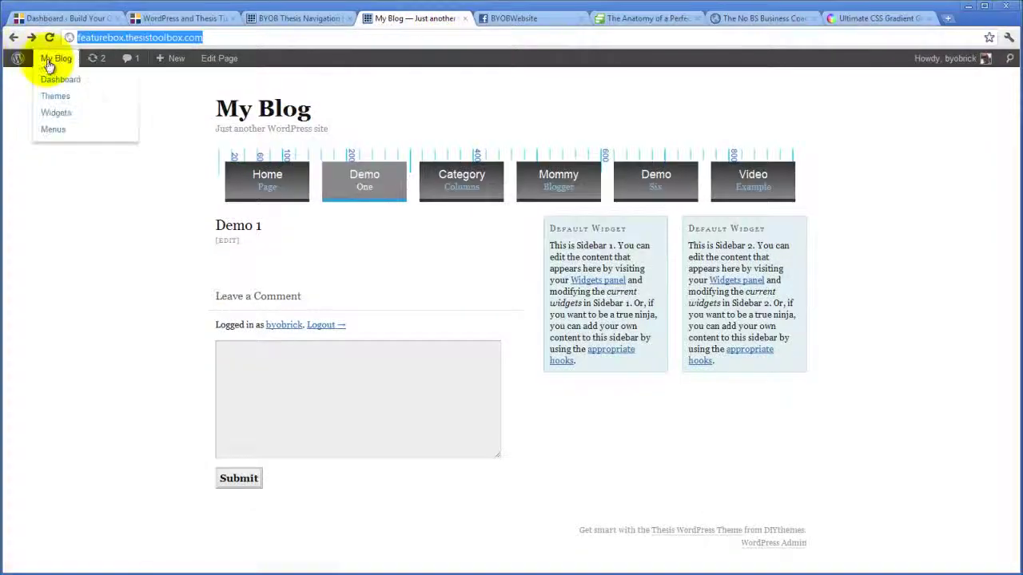
left_click(49, 36)
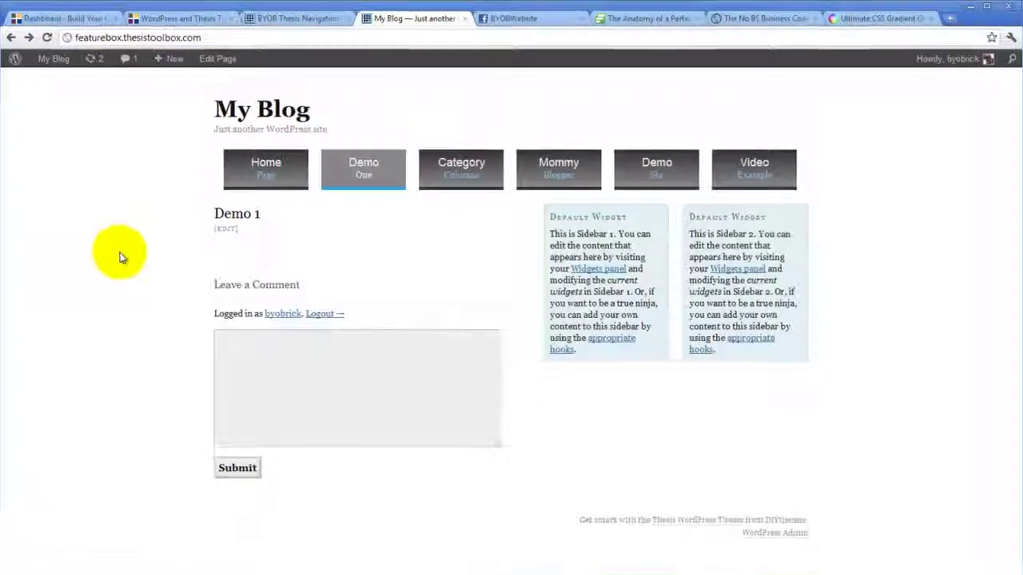